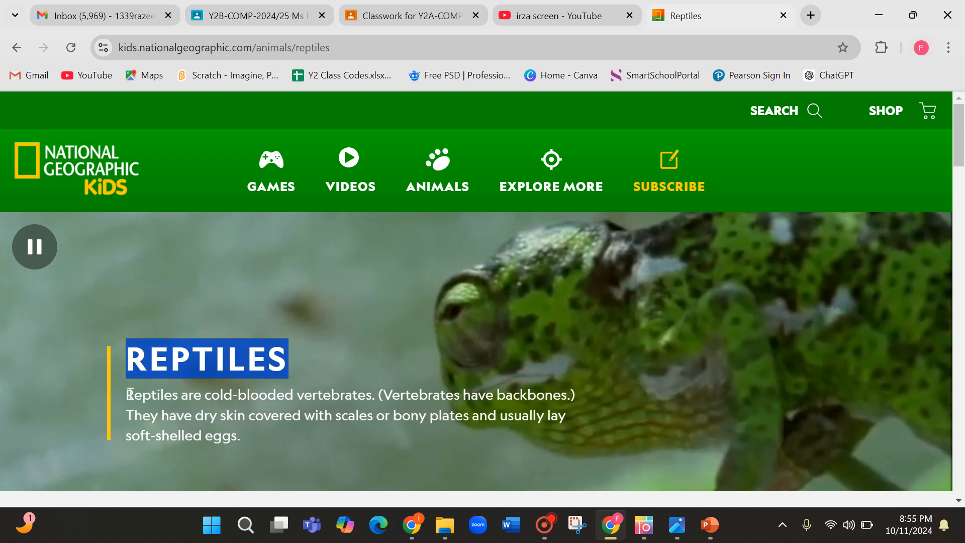
Copy the reptile description from the web page and paste it as text only into the Reptiles slide's left placeholder in PowerPoint
drag(127, 395, 239, 435)
key(ctrl+c)
right_click(233, 417)
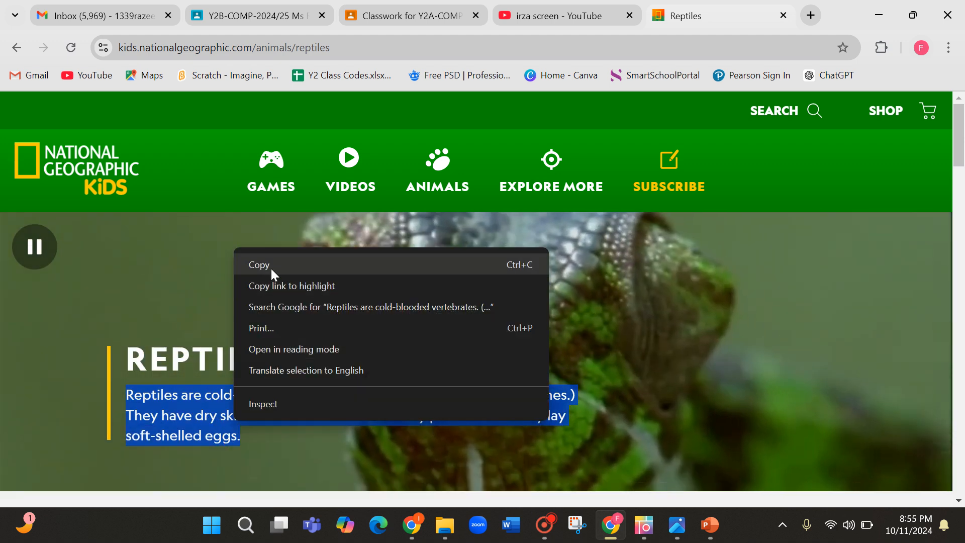
click(271, 267)
click(707, 527)
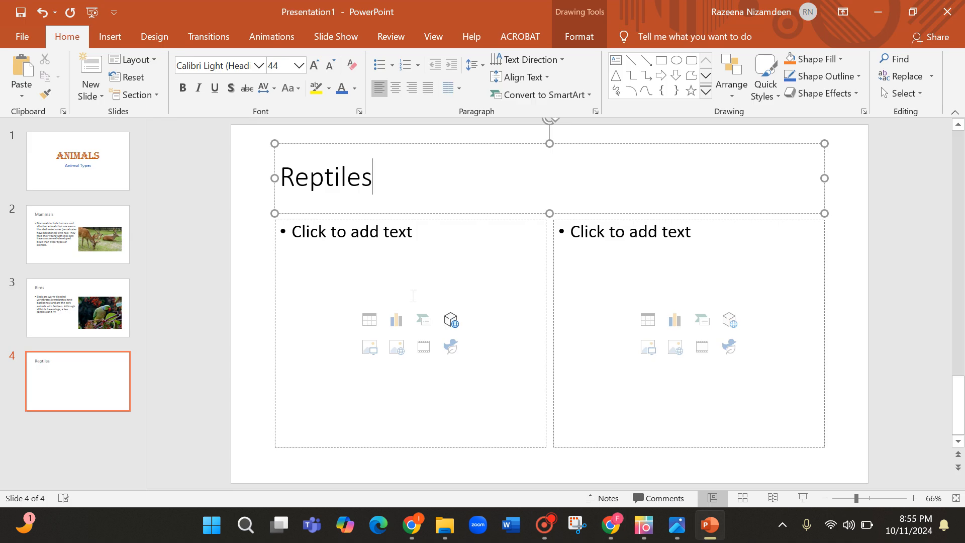
right_click(342, 245)
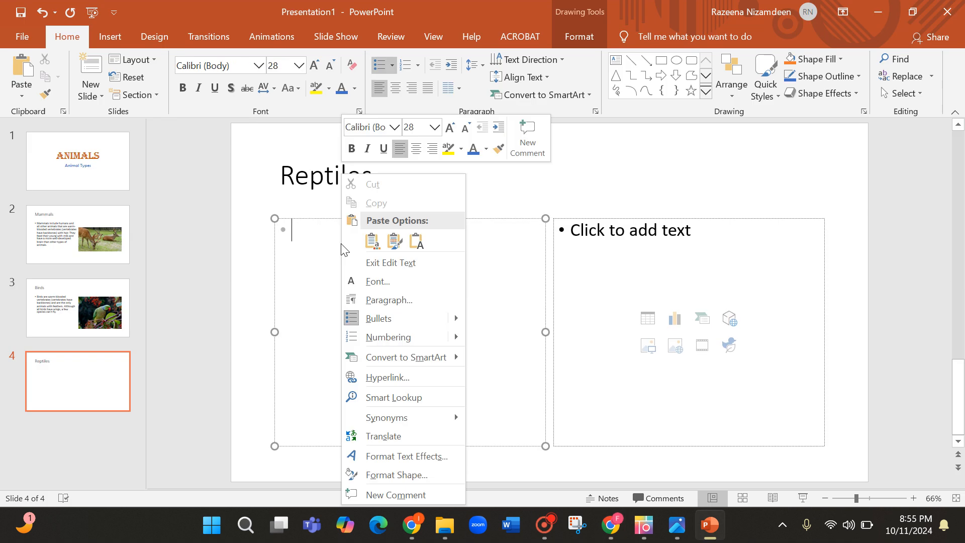
click(414, 241)
Search the online pictures for "reptile" to fill the right placeholder of the Reptiles slide
click(581, 246)
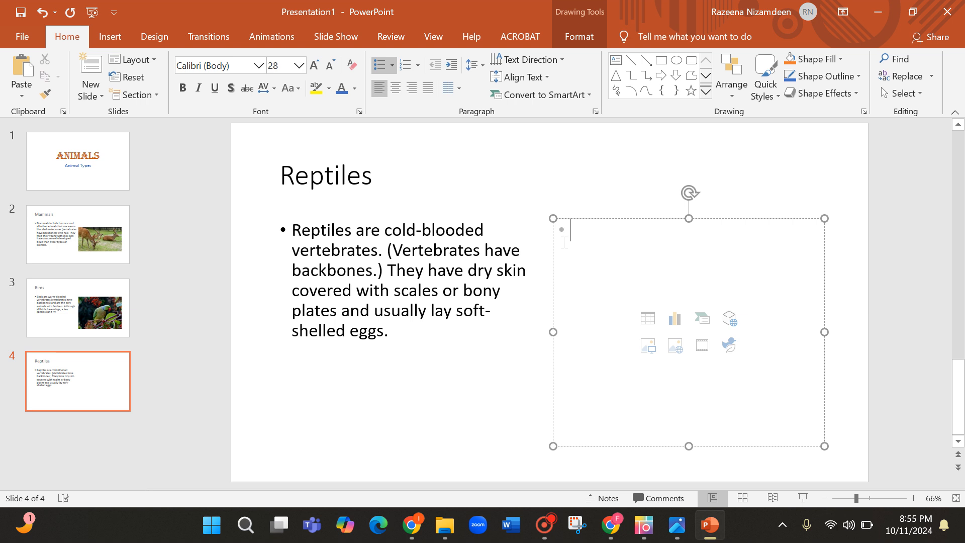
click(111, 36)
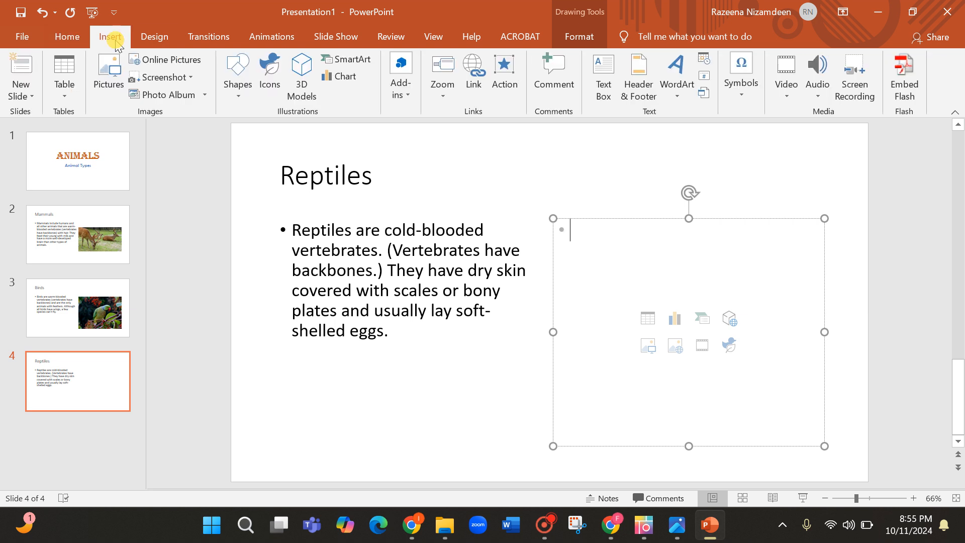
click(166, 60)
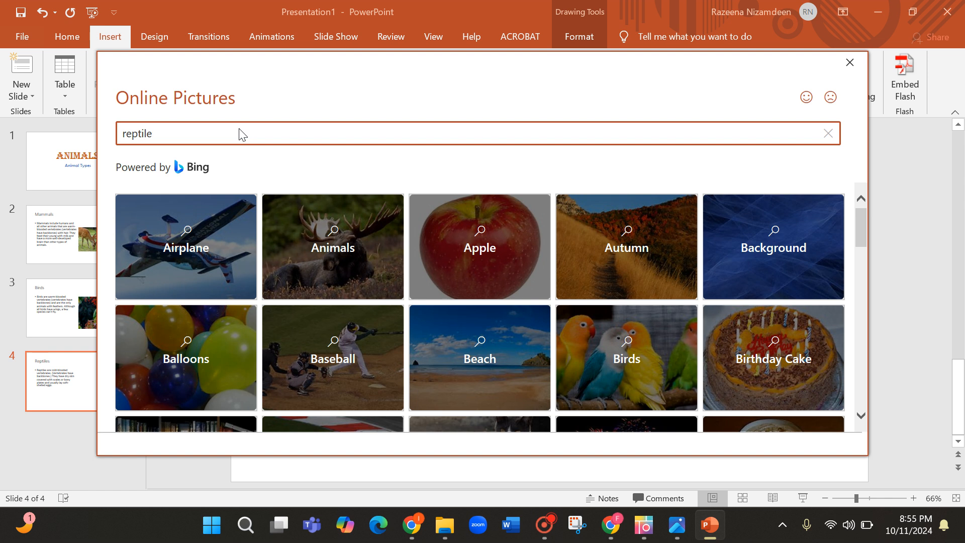
key(Return)
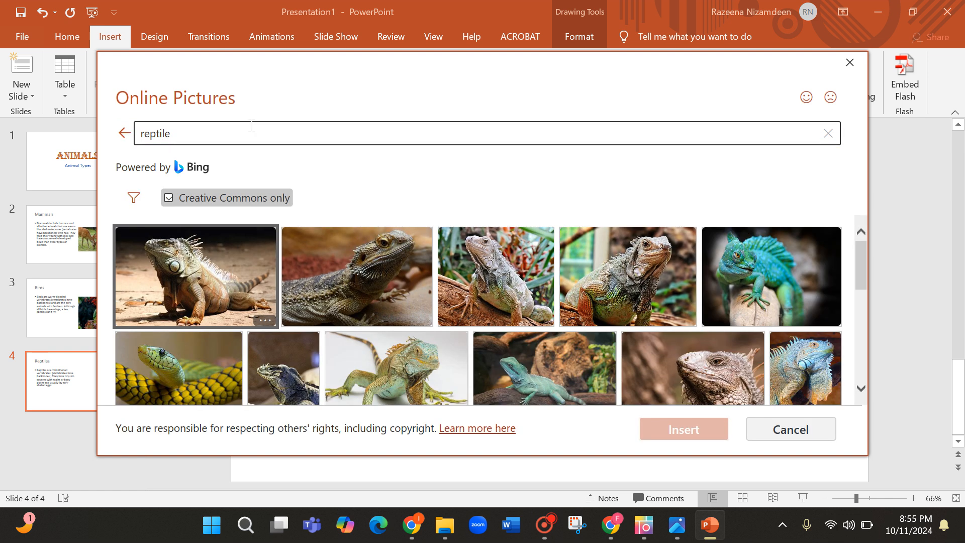
Insert the picture of the green-headed snake with yellow coils from the search results into the Reptiles slide
scroll(433, 279, down, 10)
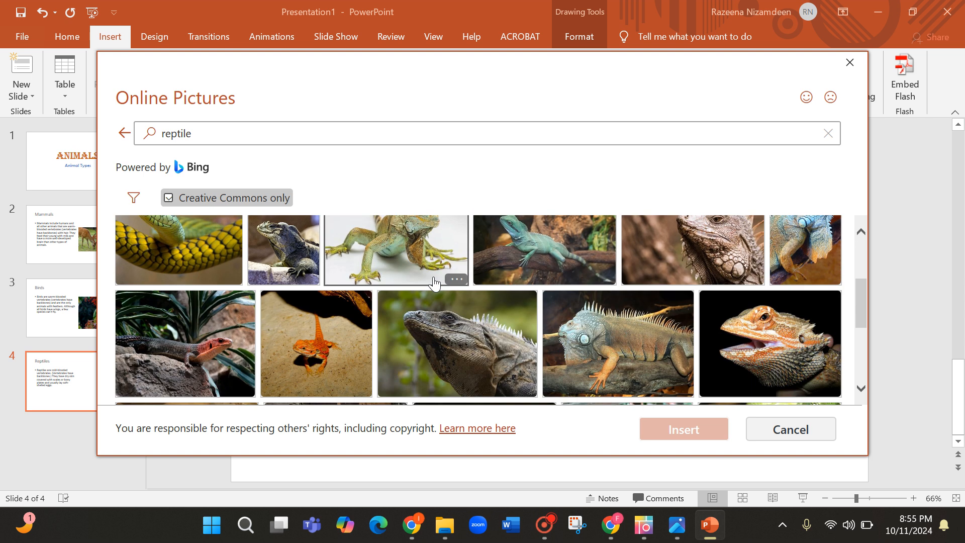
scroll(435, 283, down, 1)
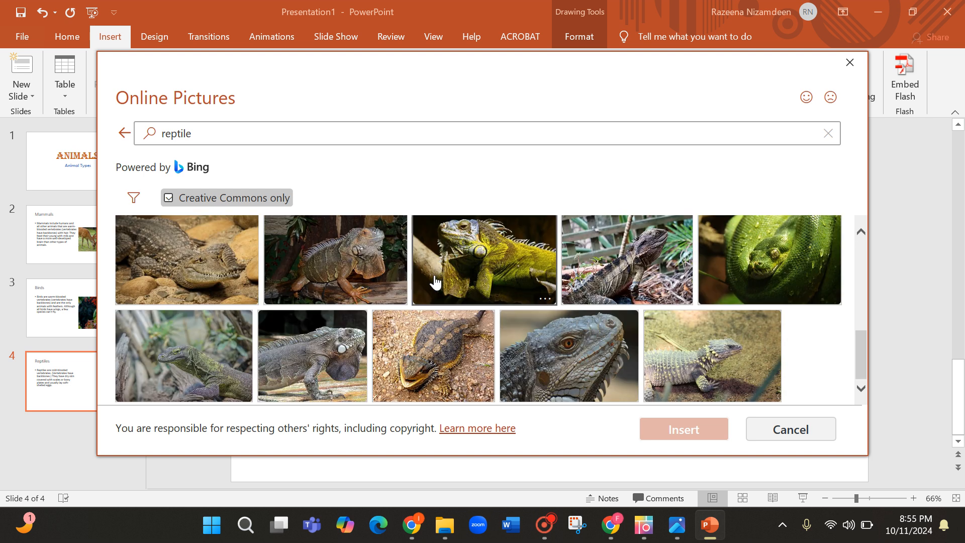
scroll(435, 283, up, 7)
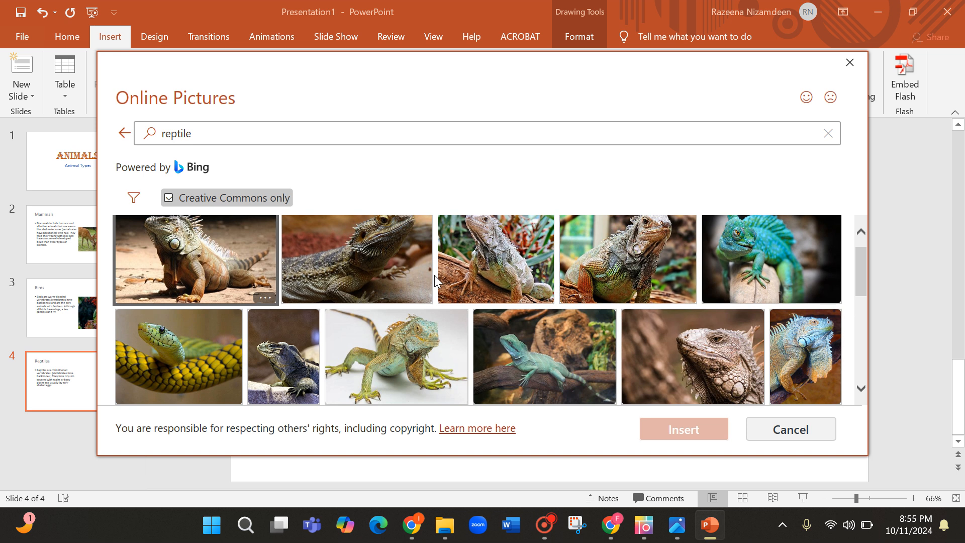
scroll(434, 275, up, 1)
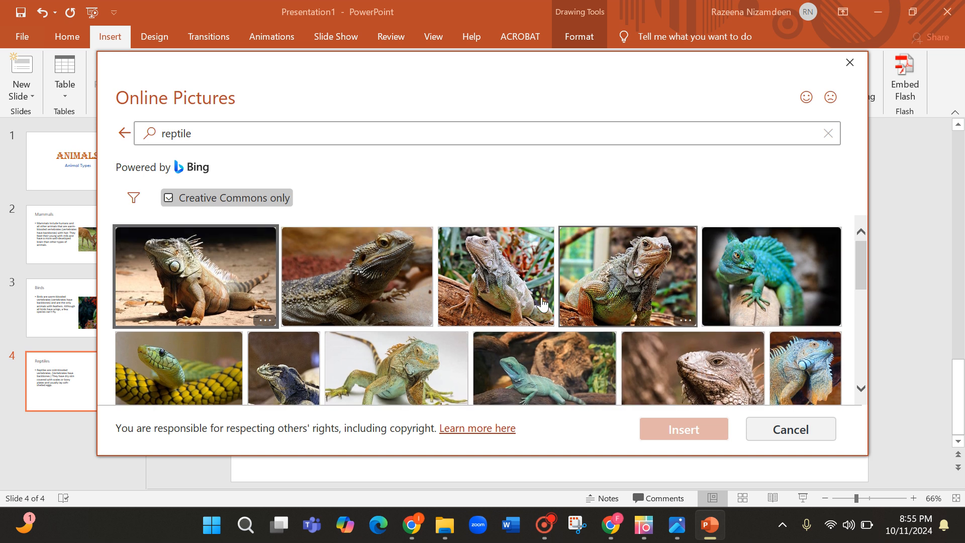
scroll(542, 305, down, 7)
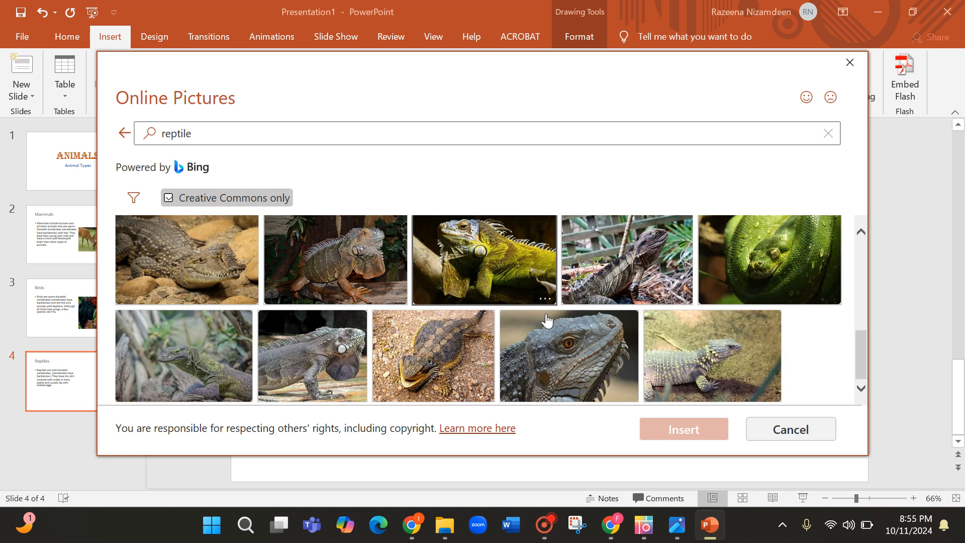
scroll(553, 320, up, 2)
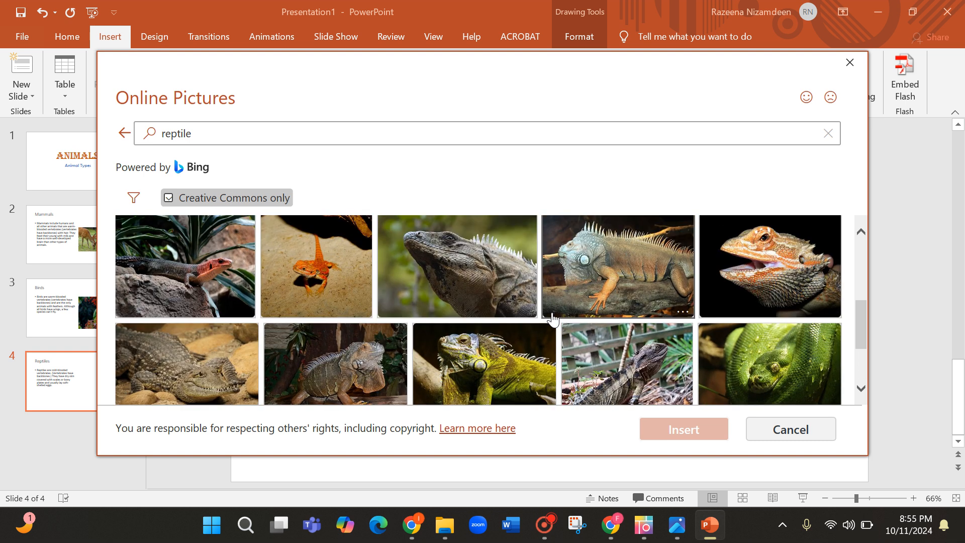
scroll(553, 319, up, 2)
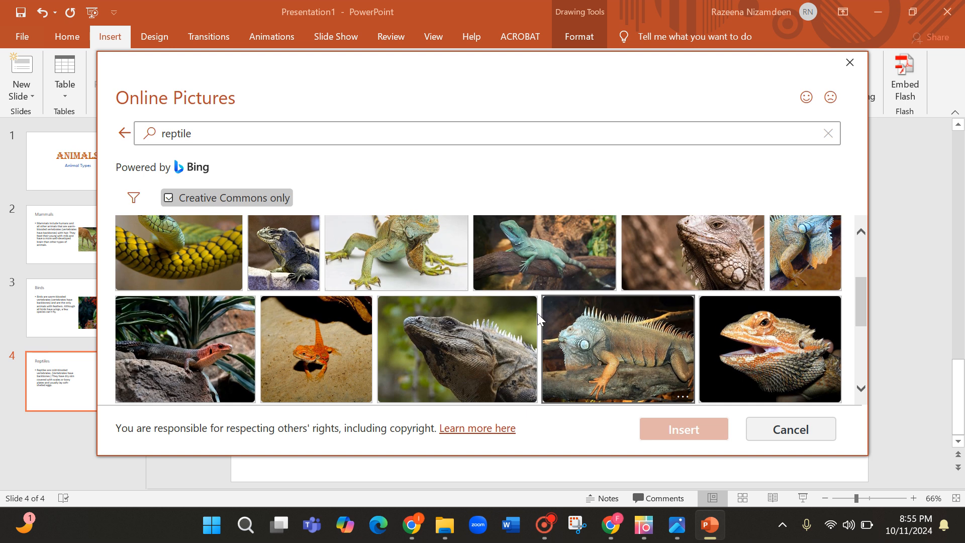
scroll(482, 321, up, 1)
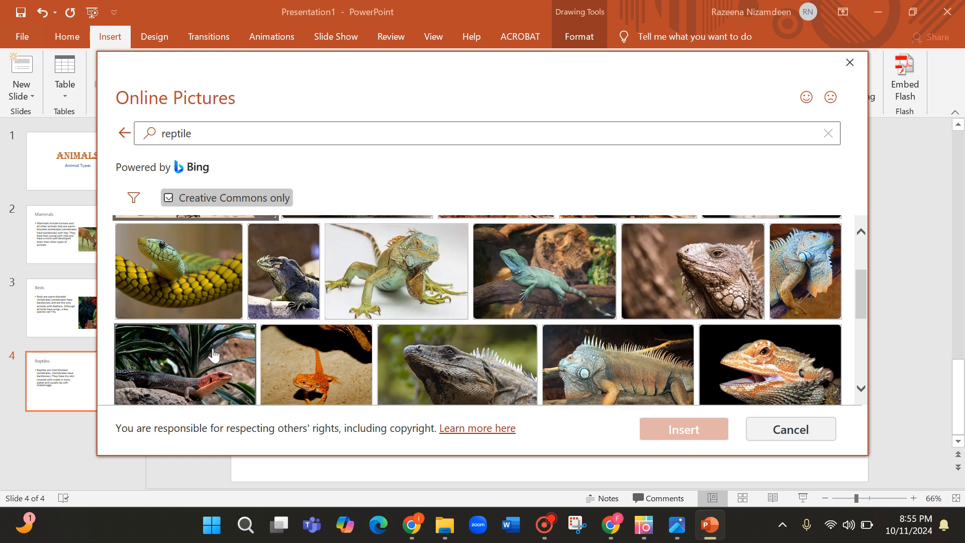
click(186, 281)
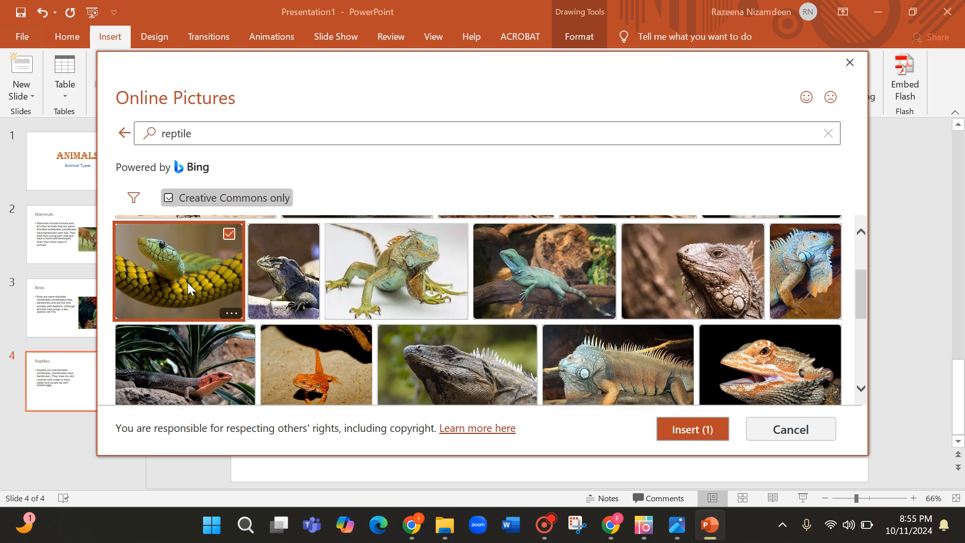
click(692, 430)
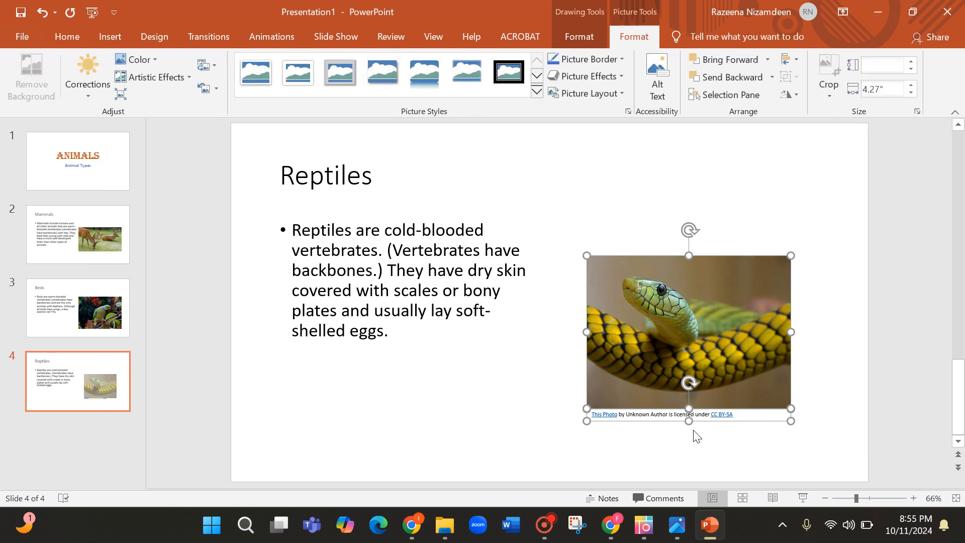
Add a new slide with the Two Content layout after the Reptiles slide
click(67, 36)
click(96, 91)
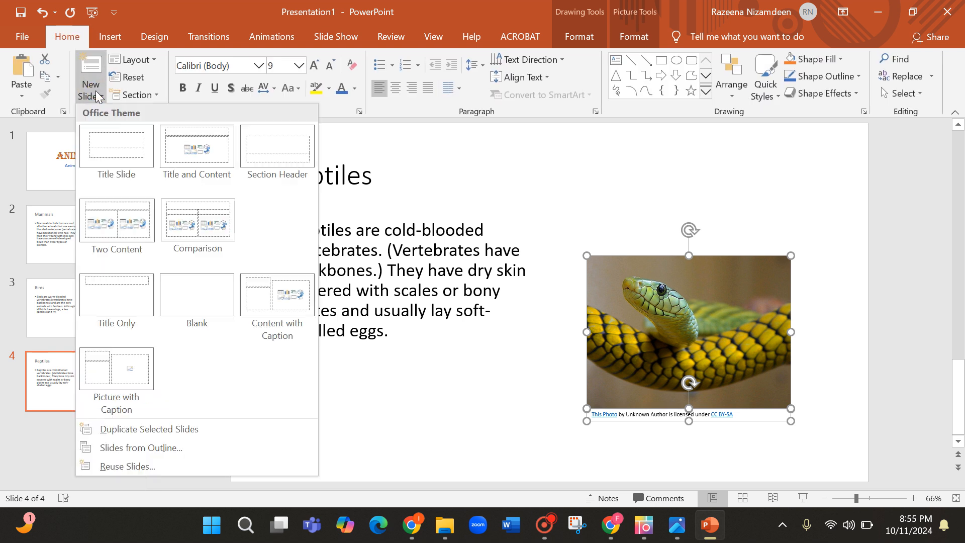
click(116, 229)
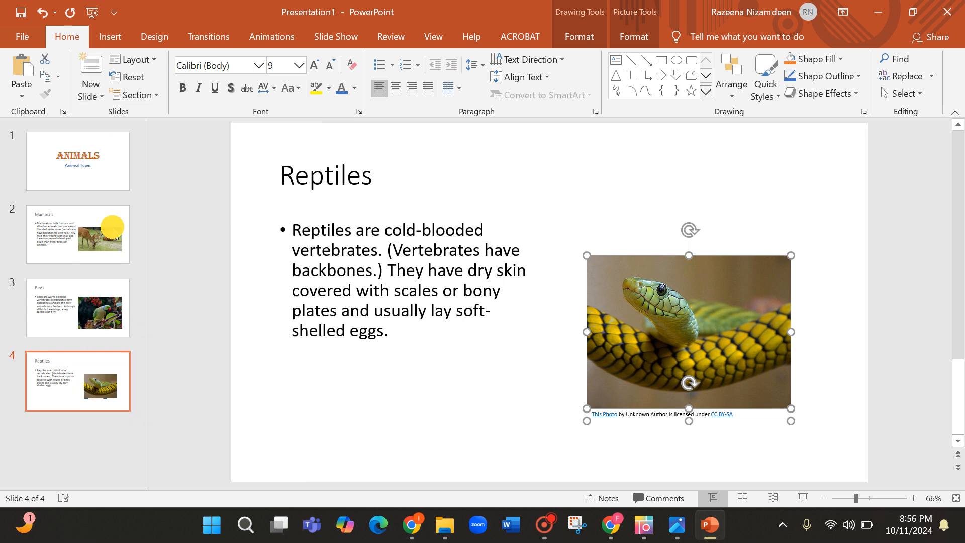
Switch to Chrome, return to the National Geographic Kids animals overview and open the Amphibians page
click(621, 532)
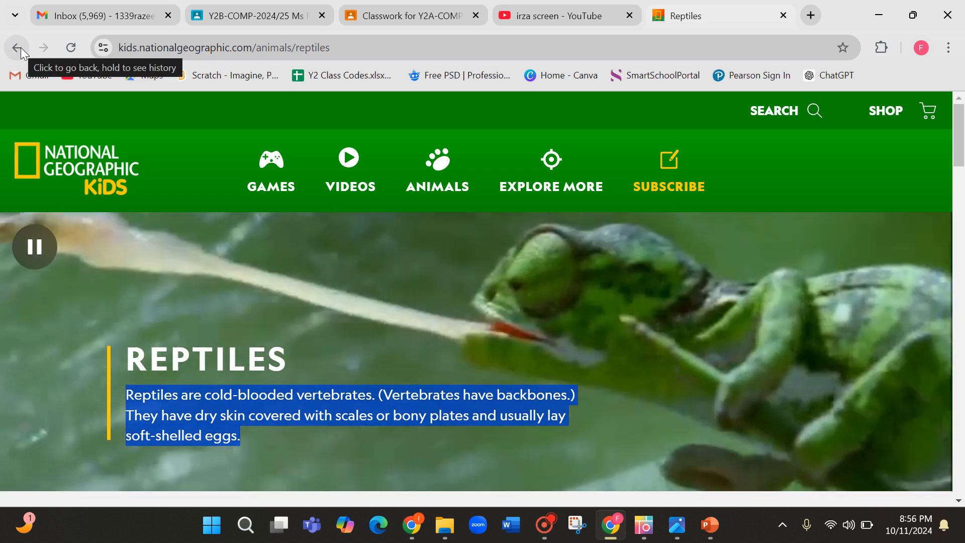
click(20, 47)
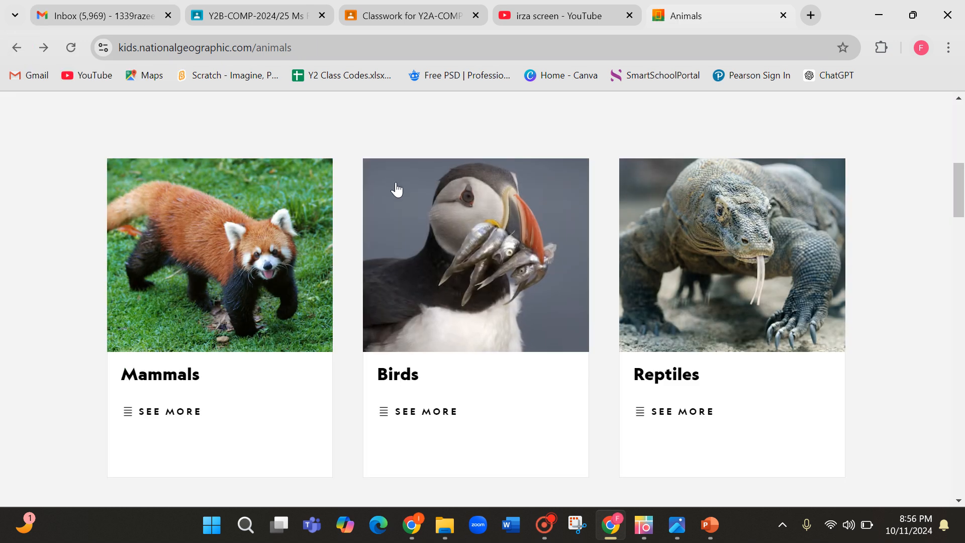
scroll(395, 190, down, 7)
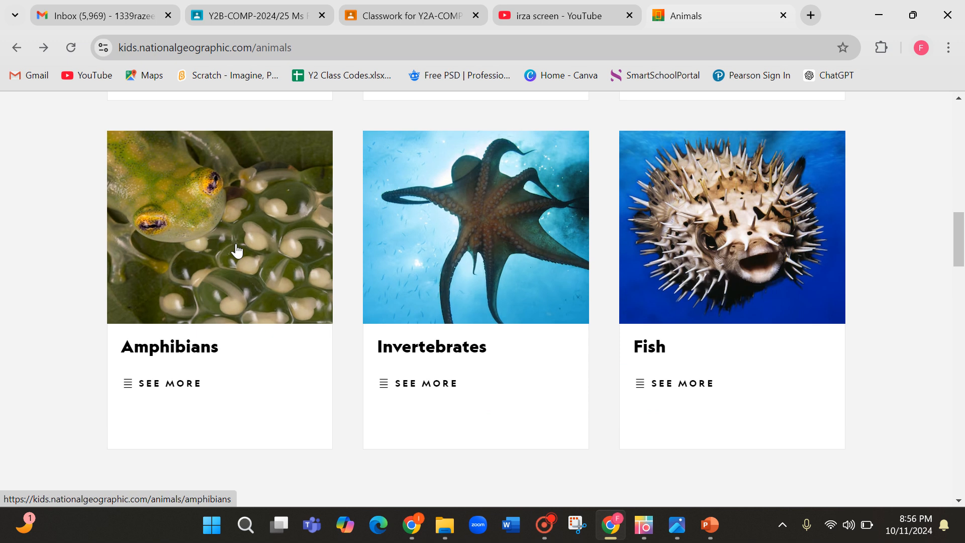
click(181, 235)
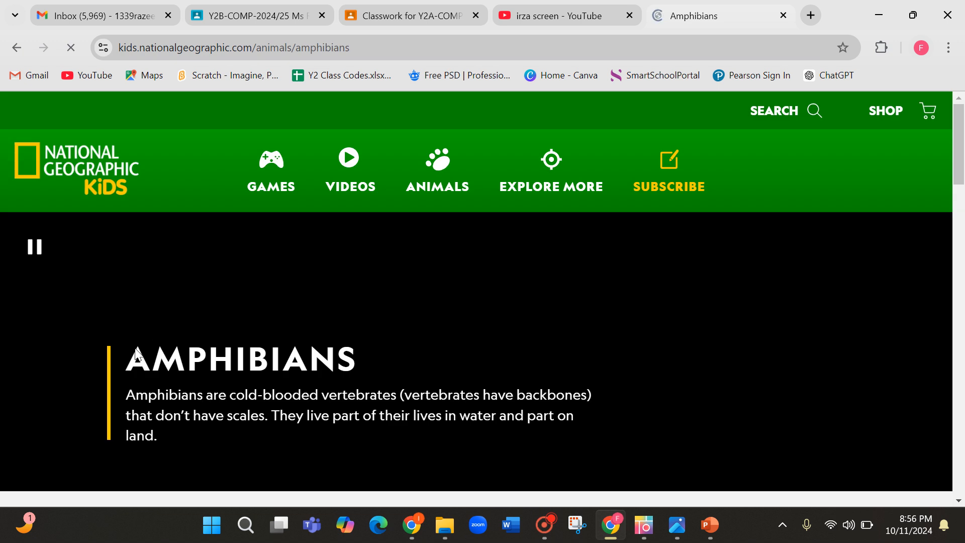
Copy the page heading "Amphibians" and paste it as text only into the title of slide 5 in PowerPoint
drag(130, 357, 347, 360)
right_click(347, 360)
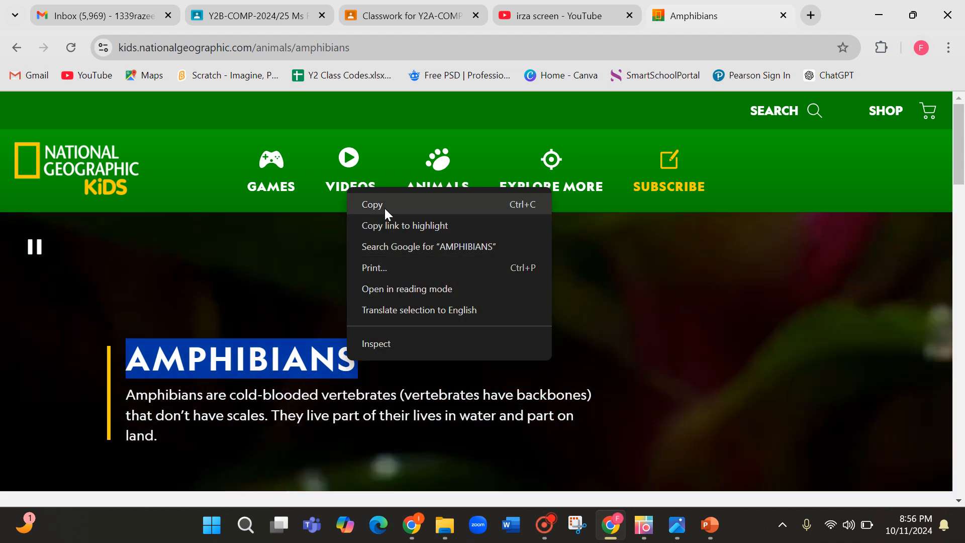
click(384, 208)
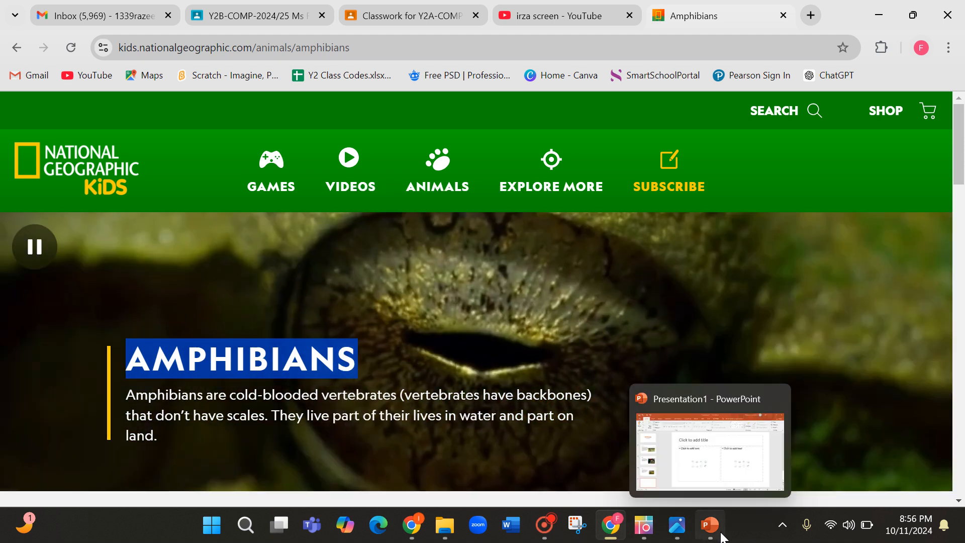
click(714, 527)
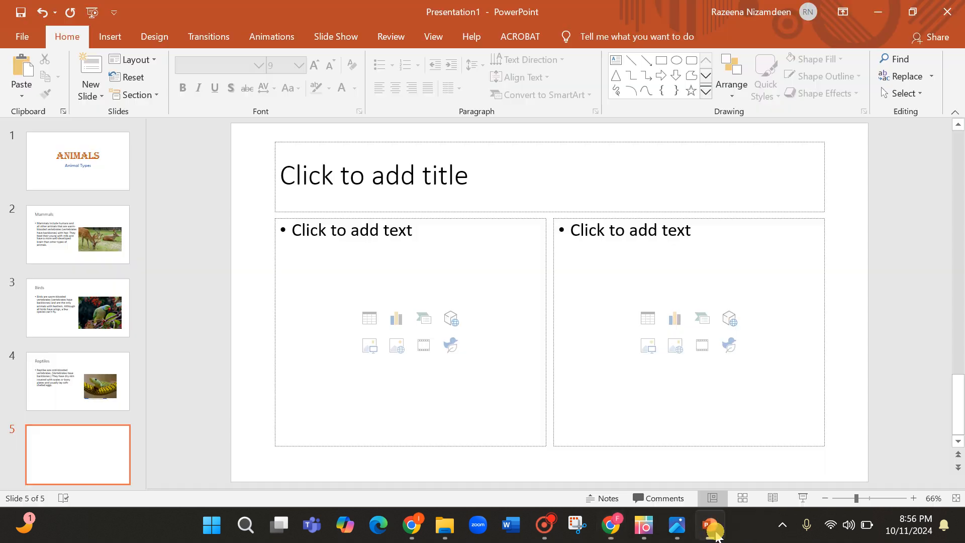
click(322, 176)
right_click(322, 175)
click(396, 241)
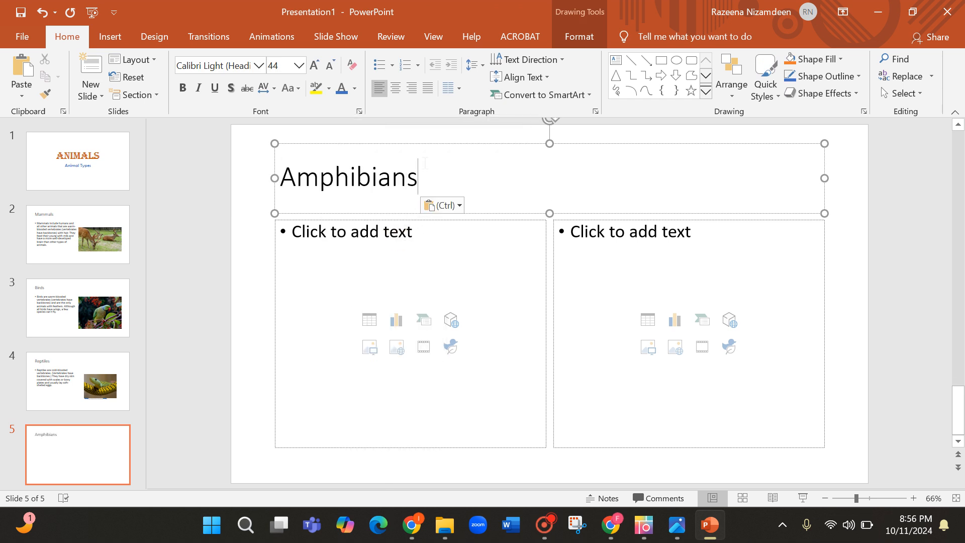
Copy the amphibian description from the web page in Chrome and paste it as text only into slide 5's left placeholder in PowerPoint
click(610, 524)
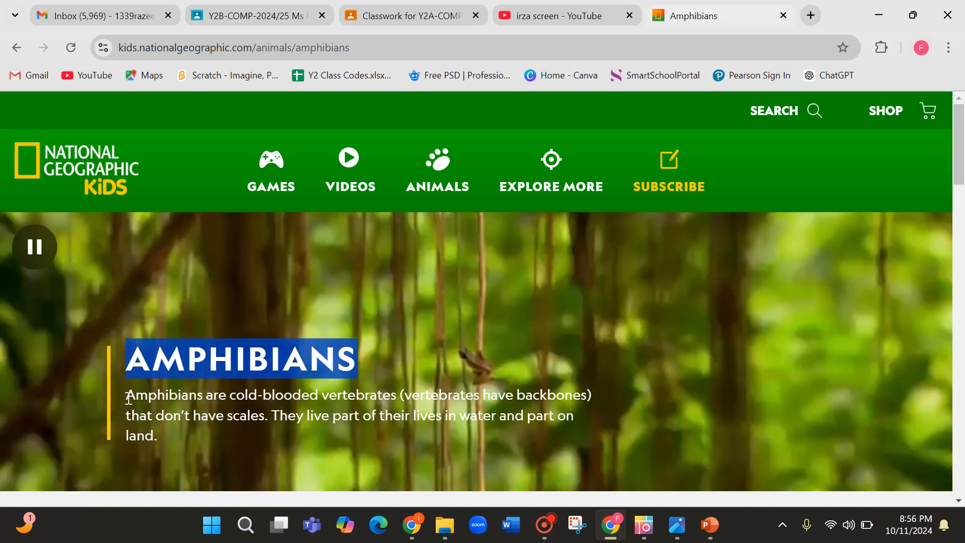
click(126, 398)
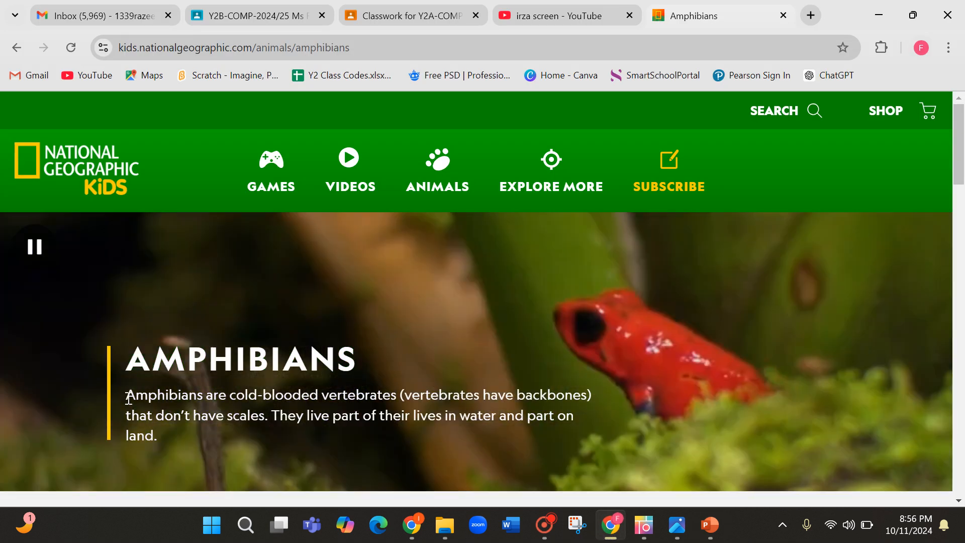
click(127, 397)
drag(127, 397, 166, 433)
right_click(159, 408)
click(190, 251)
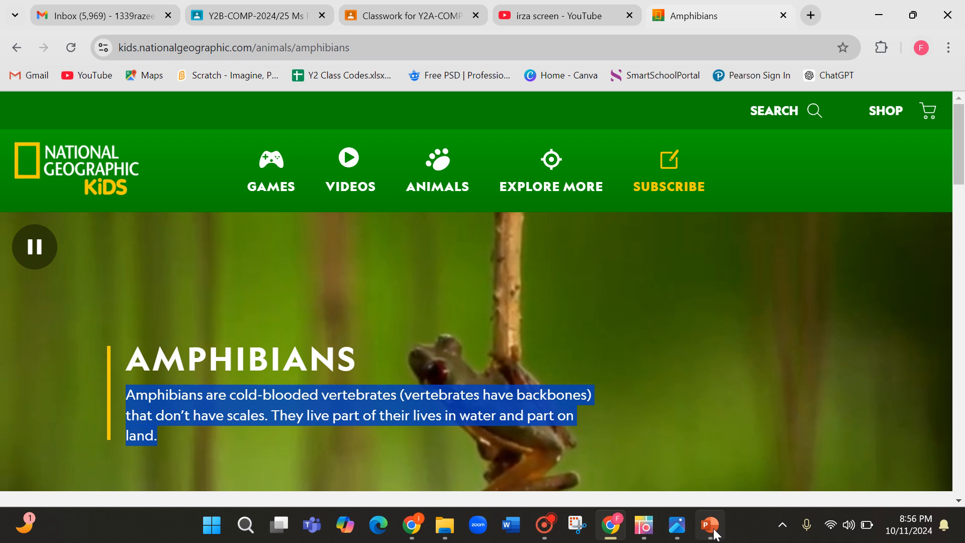
click(711, 525)
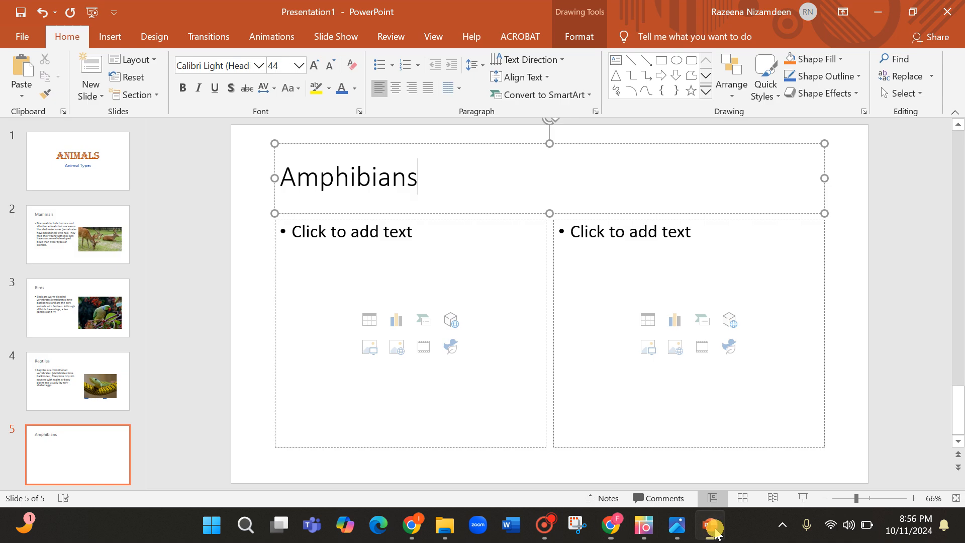
click(296, 232)
right_click(299, 234)
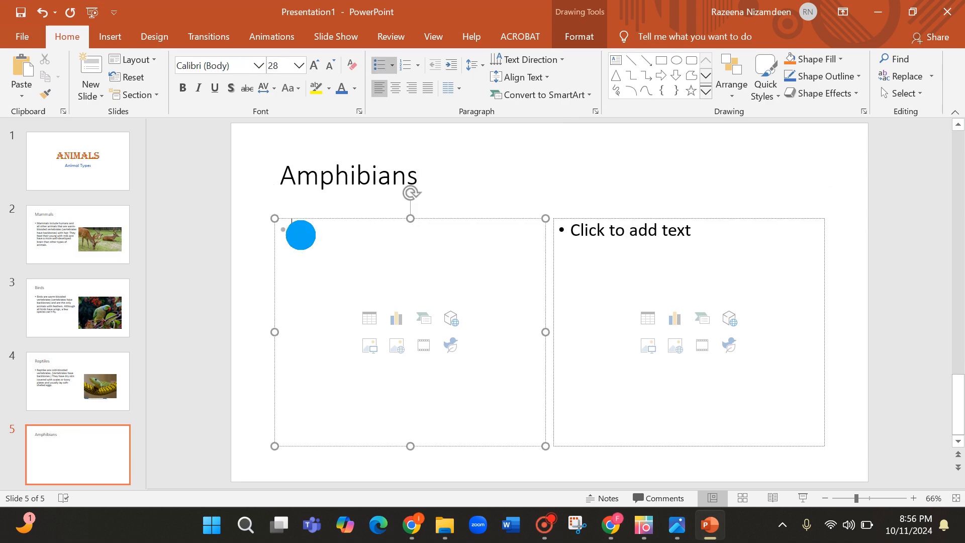
click(380, 248)
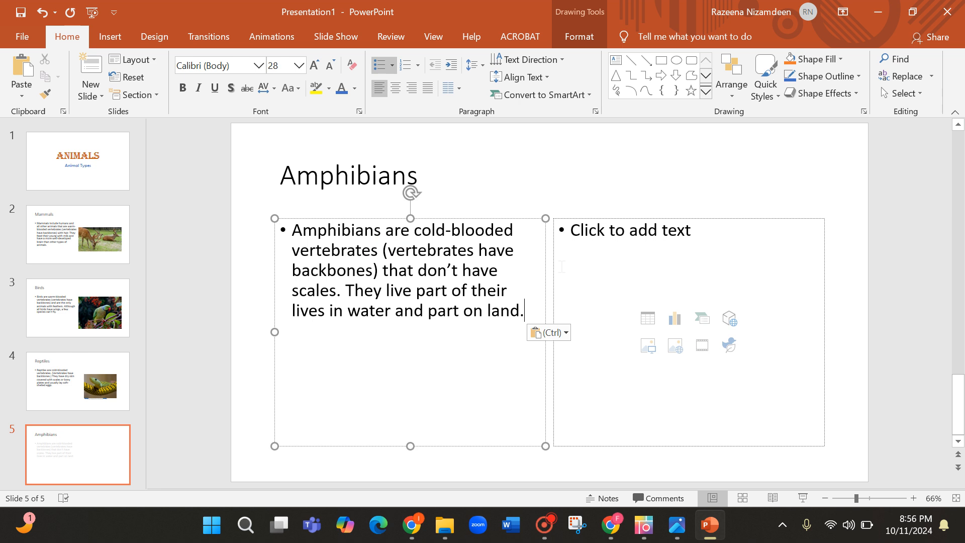
Search online pictures for "amphibians" to fill the empty right placeholder on the Amphibians slide
click(568, 248)
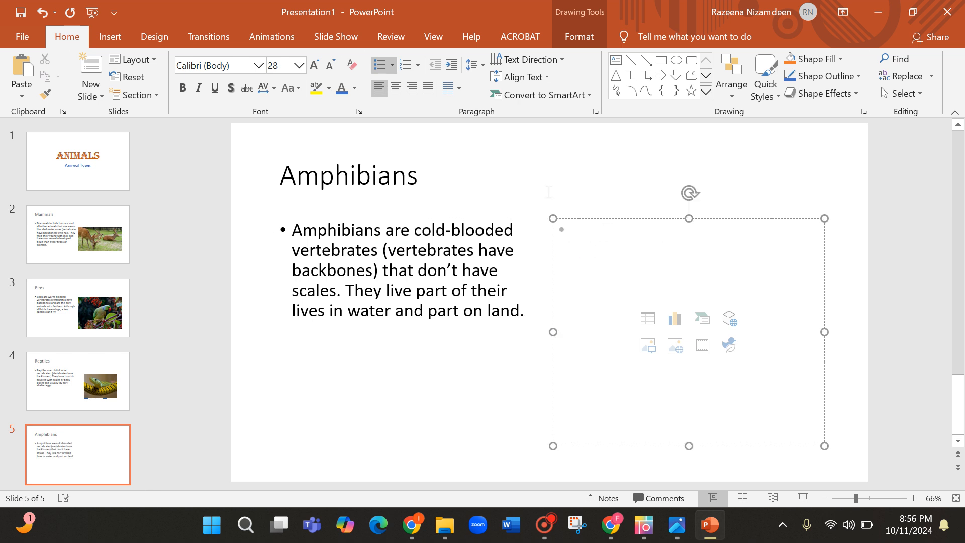
click(110, 37)
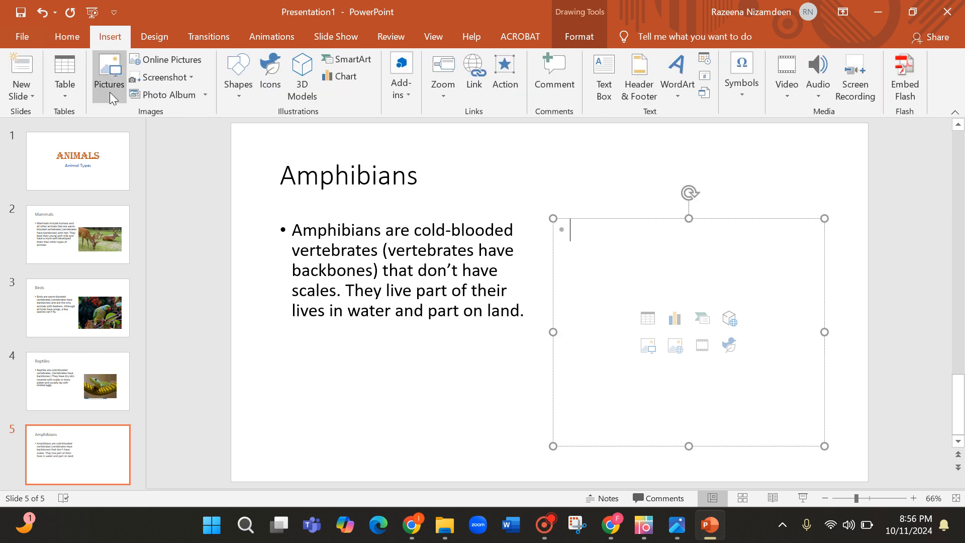
click(160, 60)
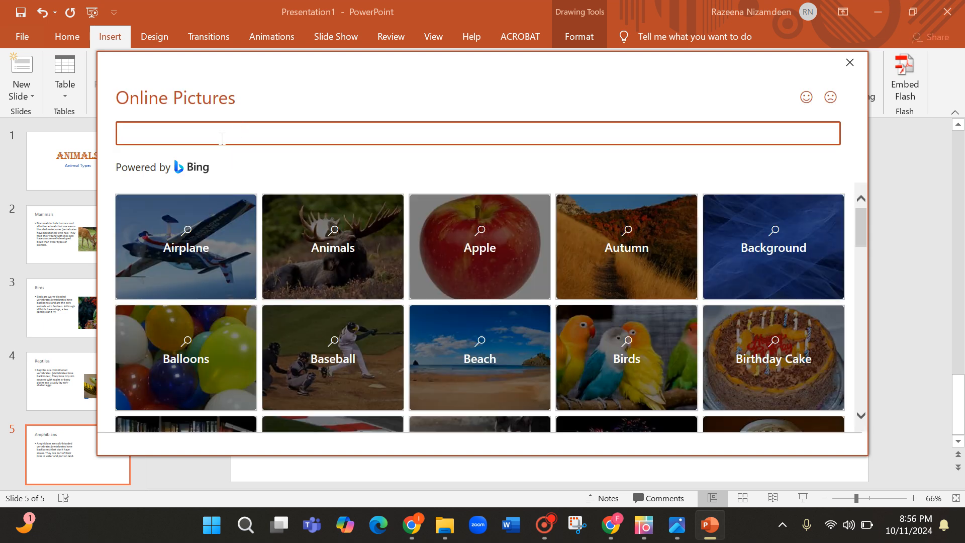
click(221, 137)
key(Return)
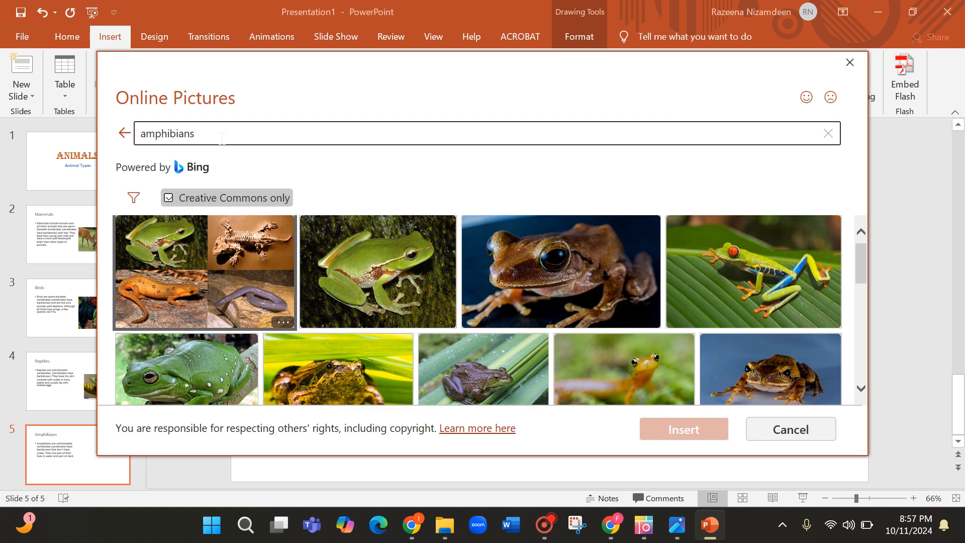
Insert the picture of the green frog on dark mossy bark from the online results into the Amphibians slide
scroll(501, 281, down, 5)
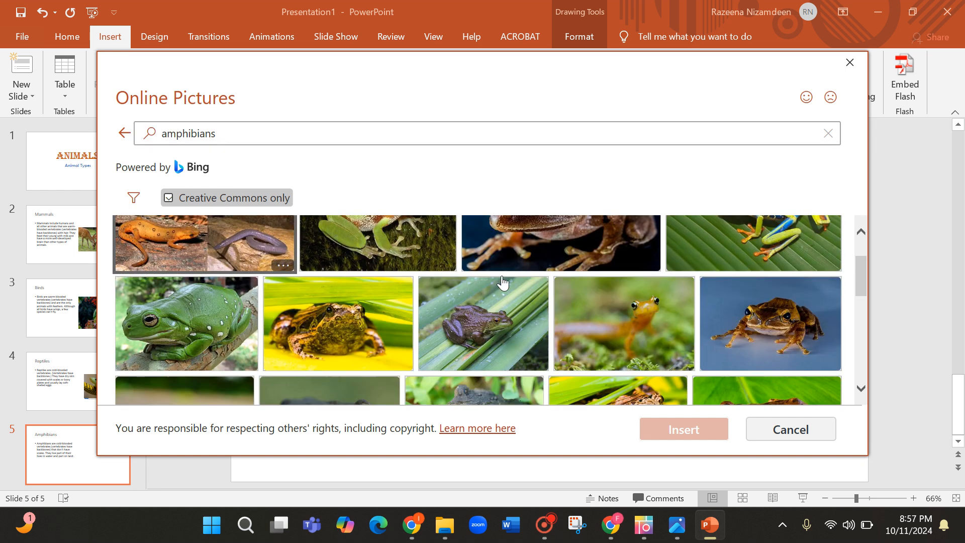
scroll(502, 284, down, 4)
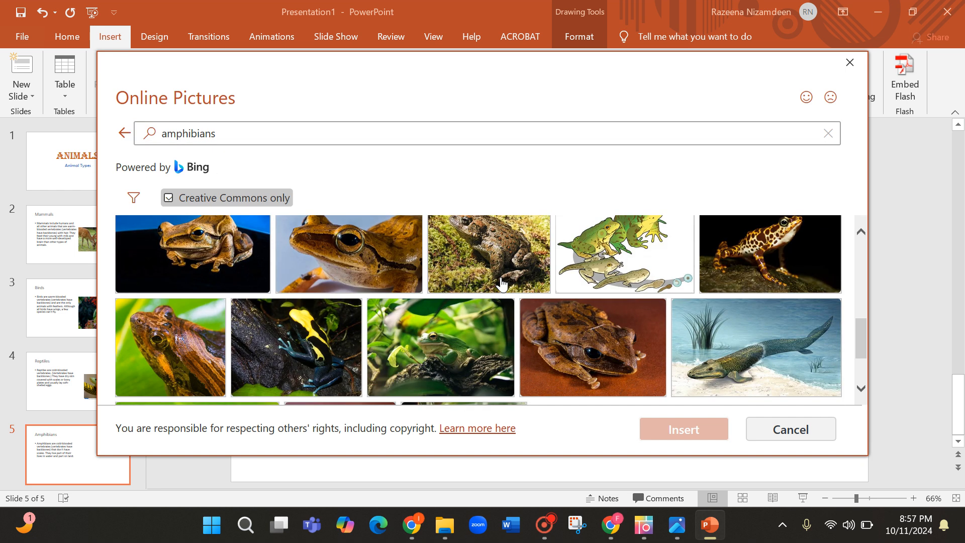
scroll(501, 283, up, 5)
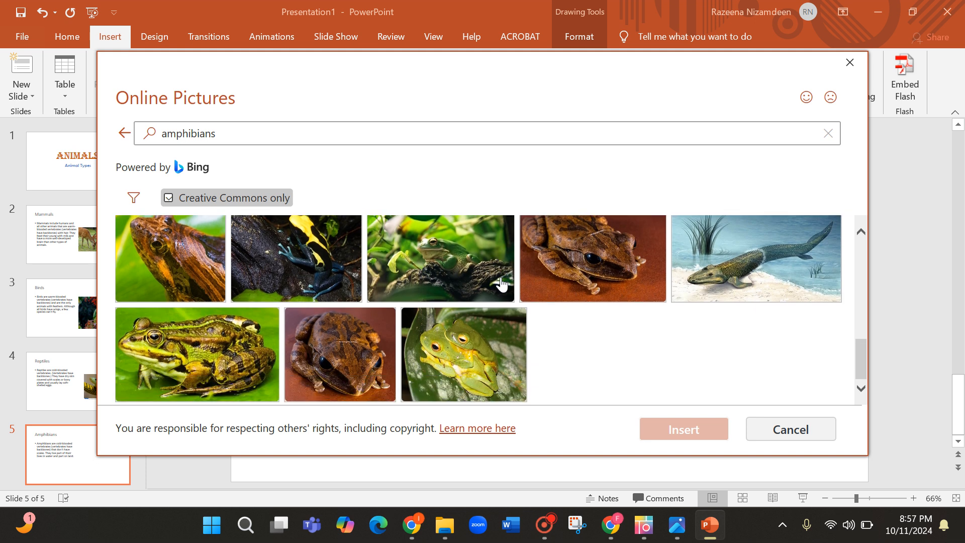
scroll(502, 284, up, 2)
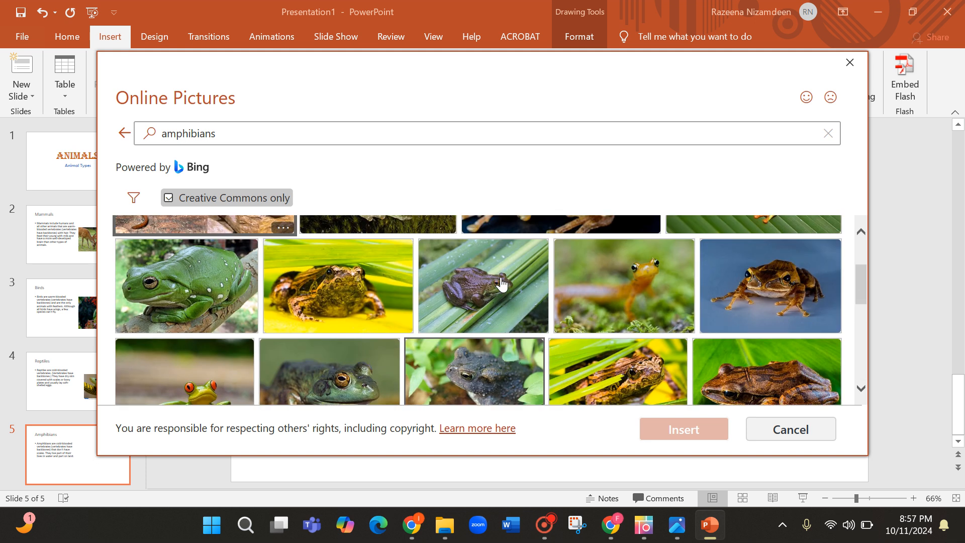
scroll(502, 284, up, 3)
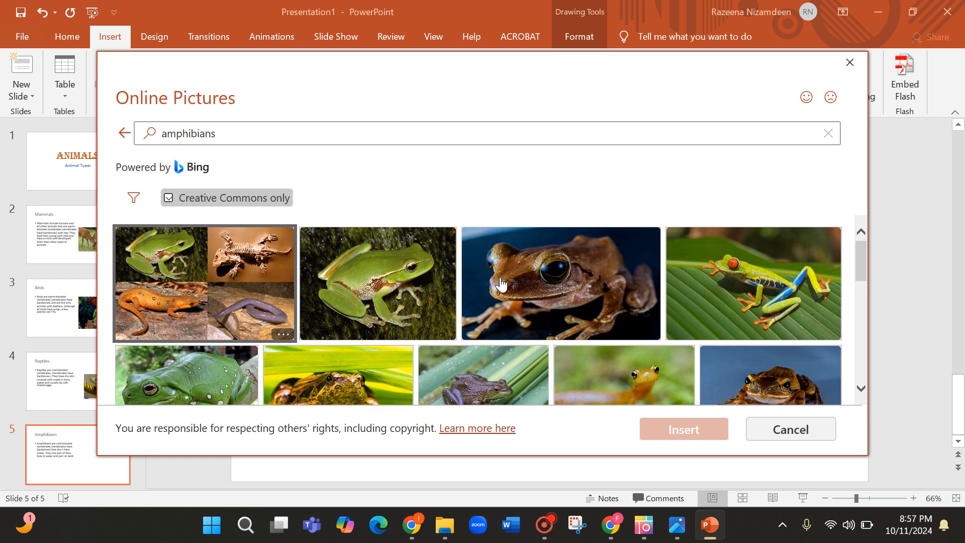
click(375, 280)
click(703, 425)
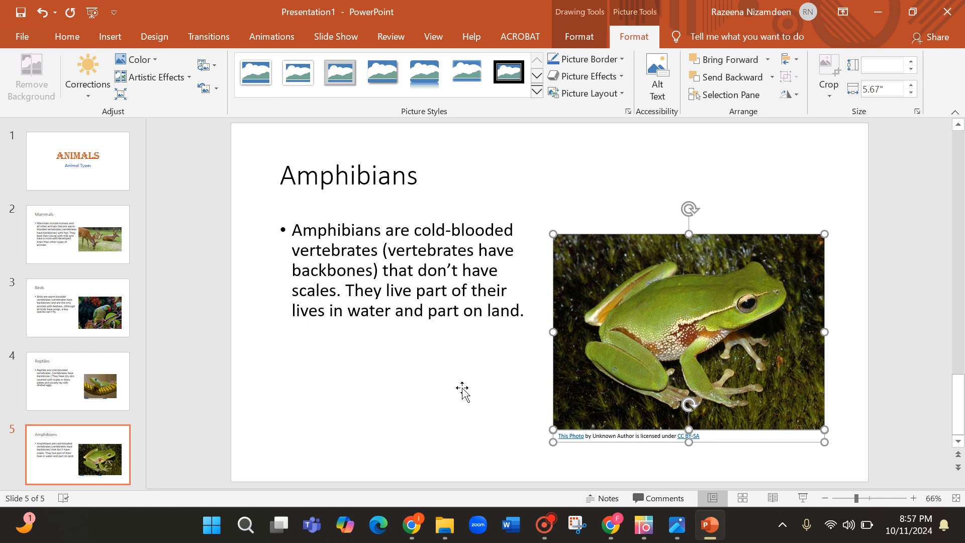
Switch to Chrome, return to the National Geographic Kids animals overview and review the animal types listed there
click(610, 525)
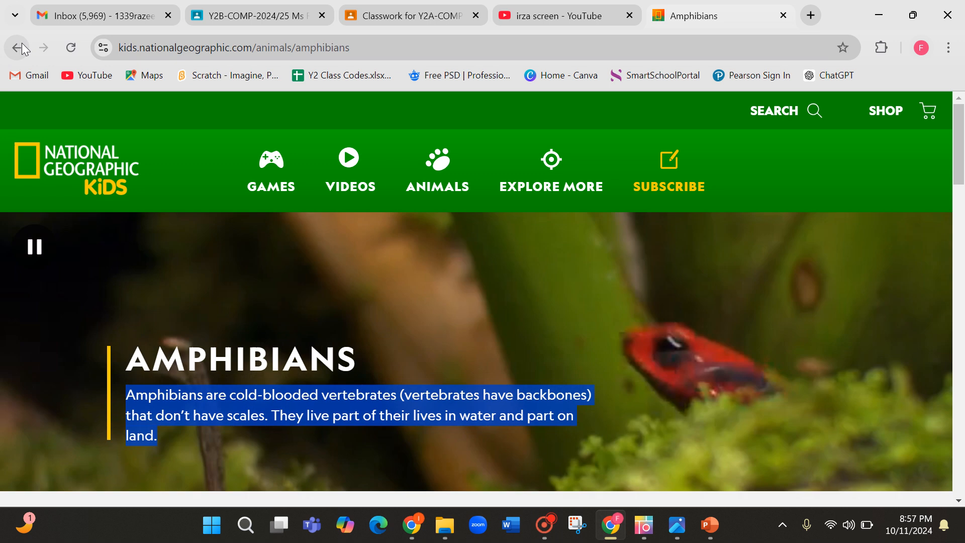
click(17, 47)
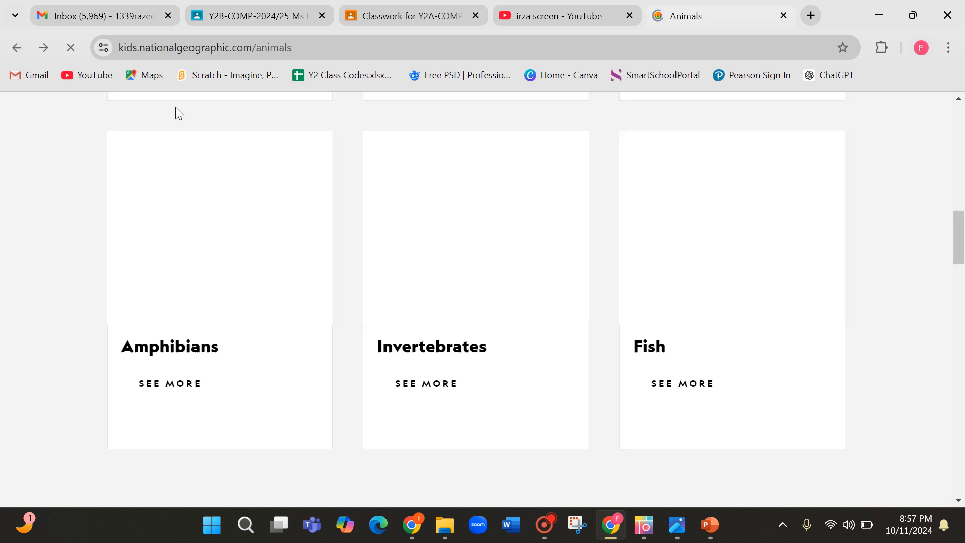
scroll(500, 339, down, 2)
scroll(500, 338, up, 9)
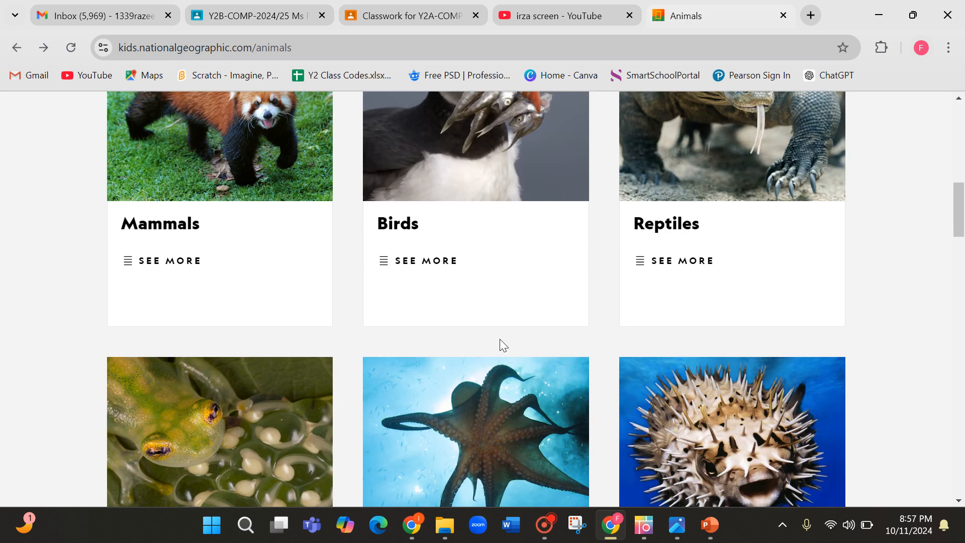
scroll(499, 346, down, 6)
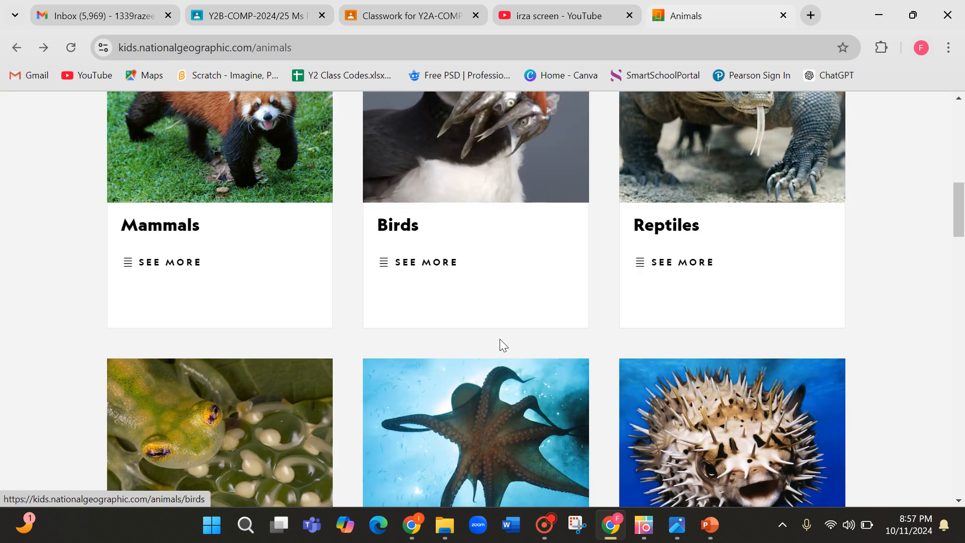
scroll(499, 346, down, 4)
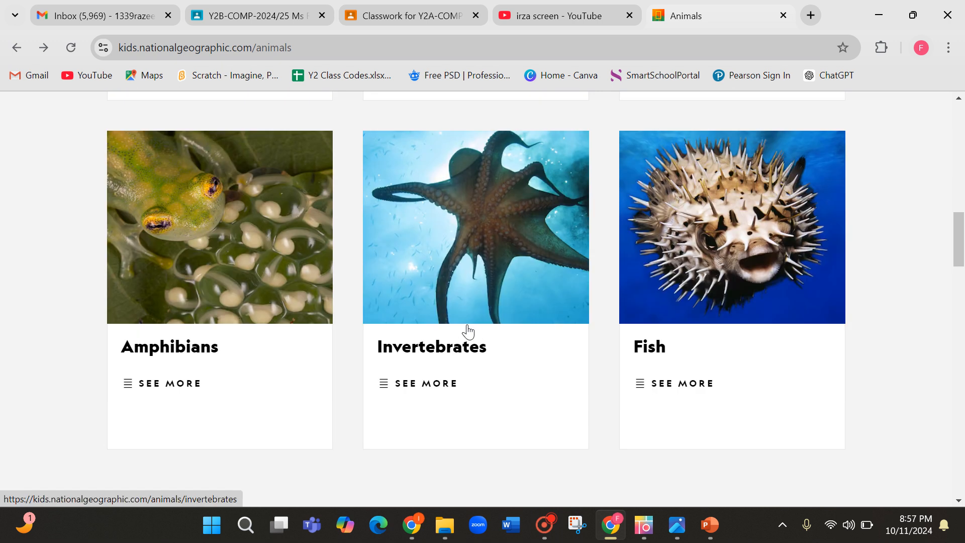
scroll(640, 316, up, 10)
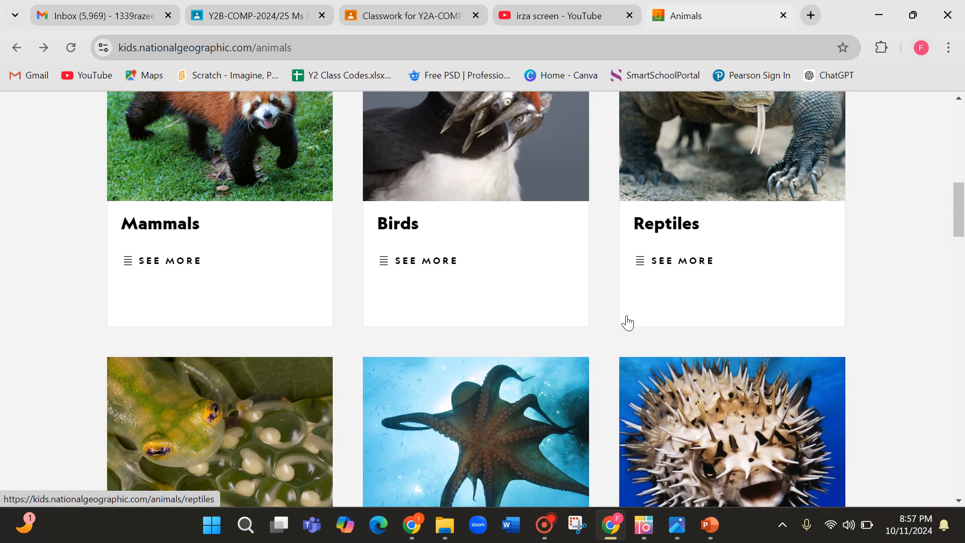
scroll(627, 323, up, 5)
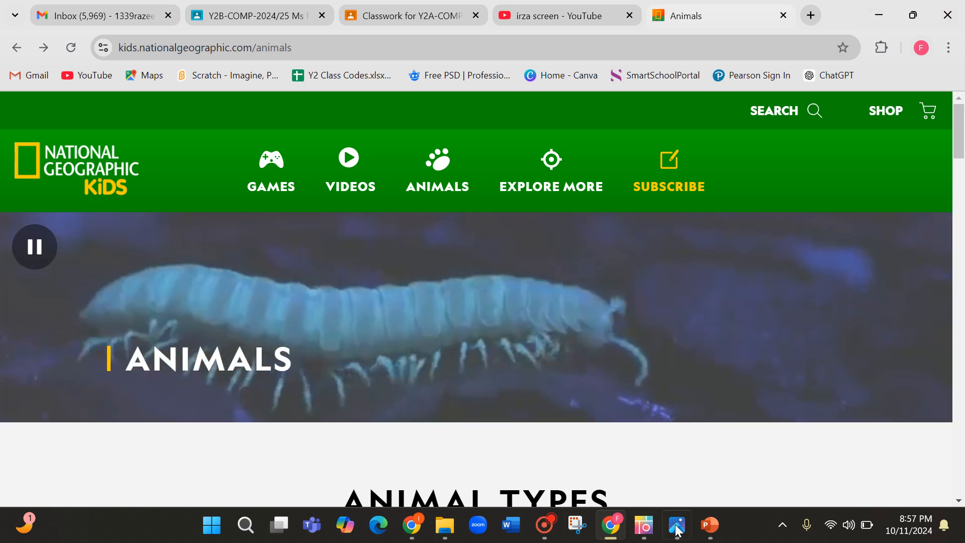
Switch to PowerPoint and add a new slide with the Section Header layout after the Amphibians slide
click(708, 525)
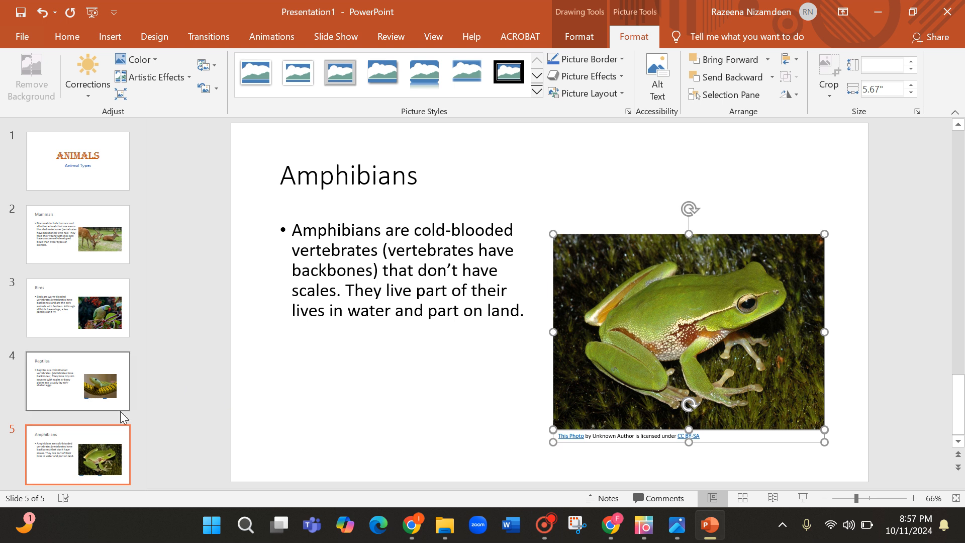
click(70, 38)
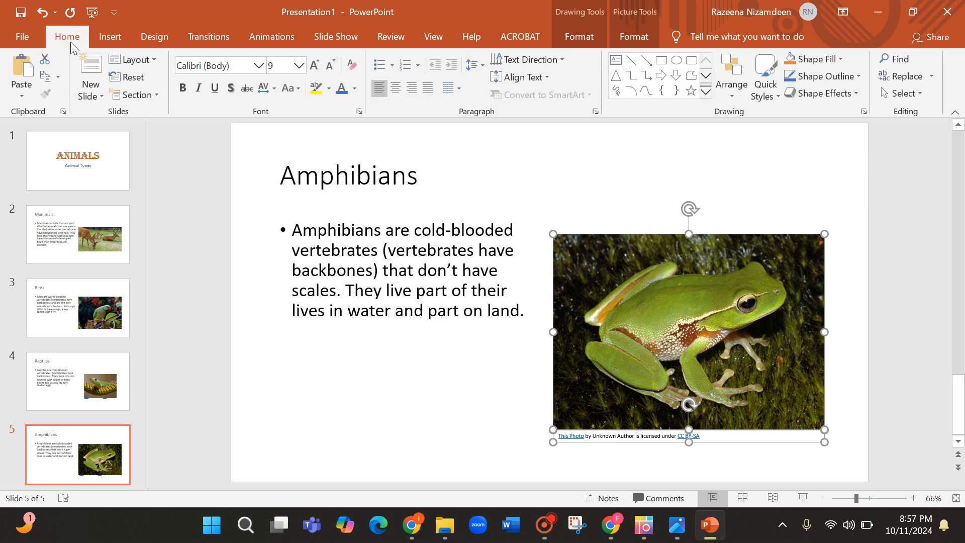
click(98, 99)
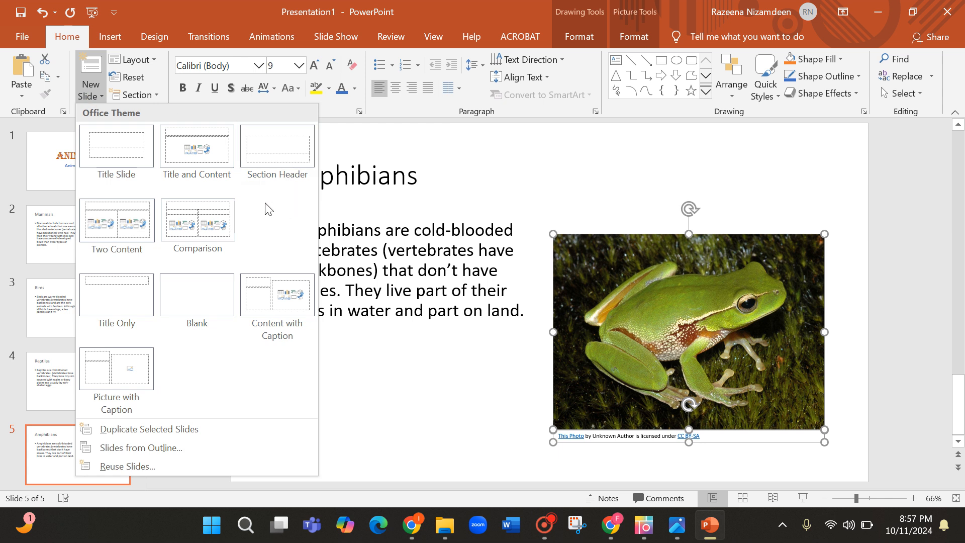
click(269, 174)
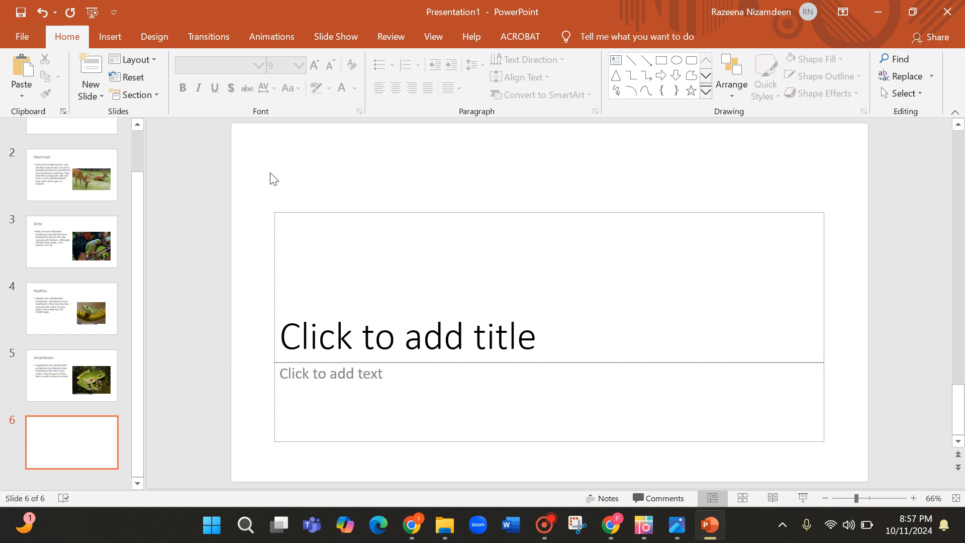